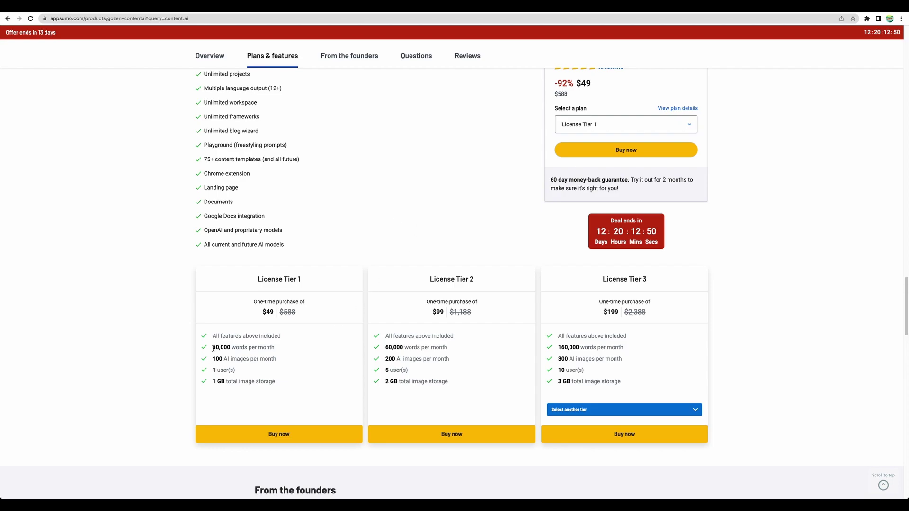
Highlight Tier 1's 30,000 words per month and Tier 2's 5 users on the AppSumo deal page
drag(213, 348, 273, 348)
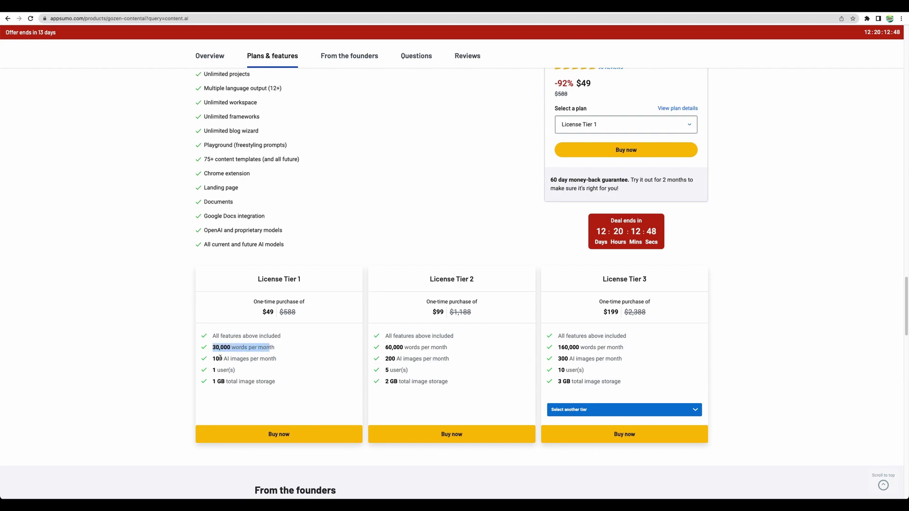
click(218, 358)
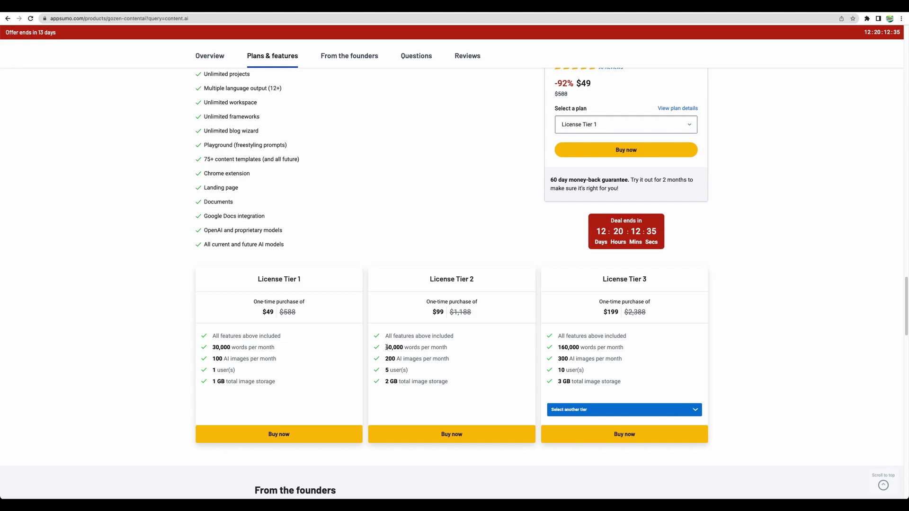
mouse_move(385, 370)
mouse_down()
mouse_move(411, 370)
mouse_move(385, 372)
mouse_up()
click(411, 371)
scroll(580, 204, up, 3)
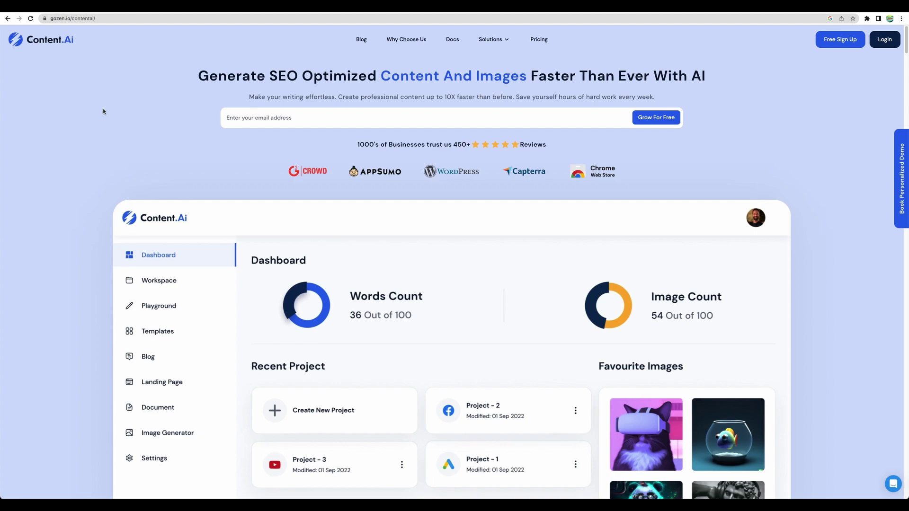
Scroll through Content.Ai's reviews, competitor comparison and use cases on gozen.io
scroll(103, 110, down, 15)
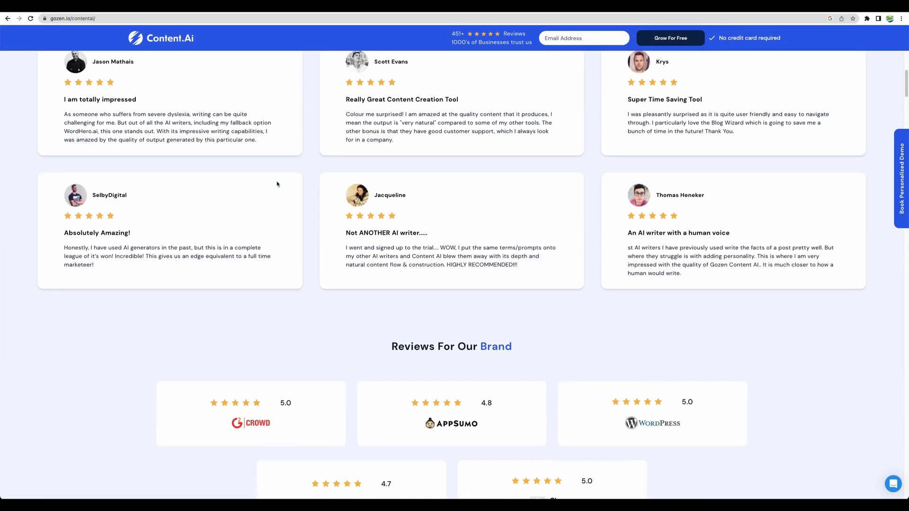
scroll(276, 183, down, 13)
scroll(357, 97, up, 1)
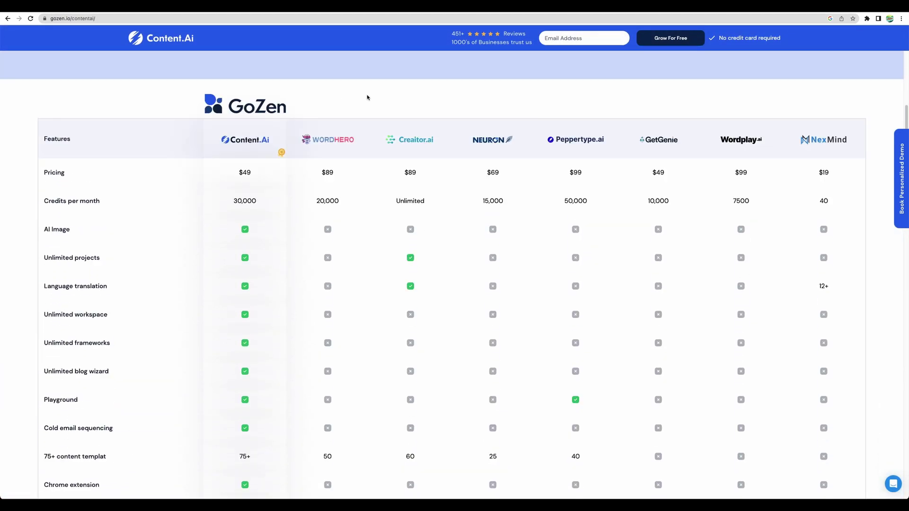
scroll(367, 97, down, 1)
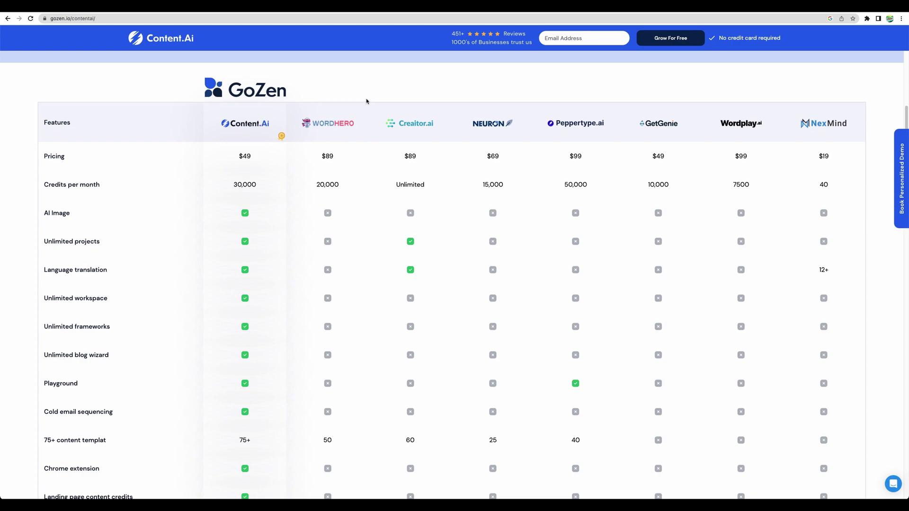
scroll(366, 104, down, 3)
scroll(361, 118, down, 20)
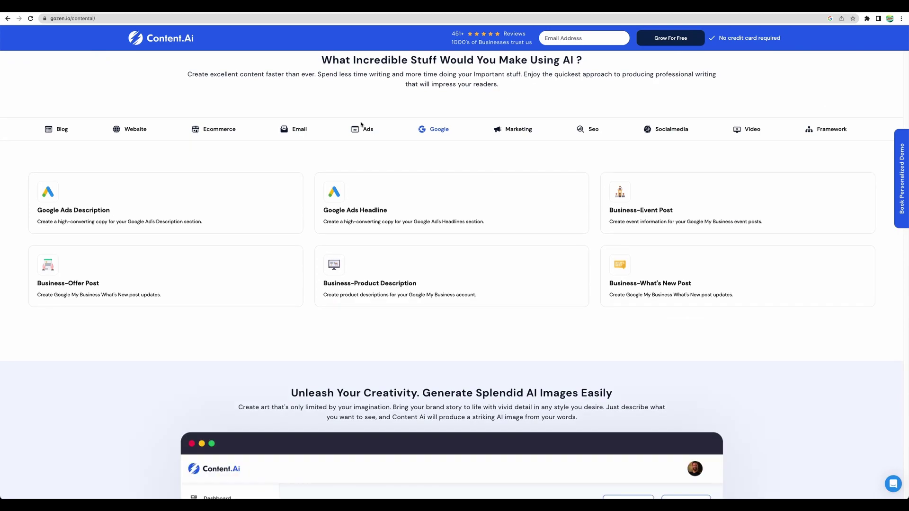
scroll(360, 124, up, 20)
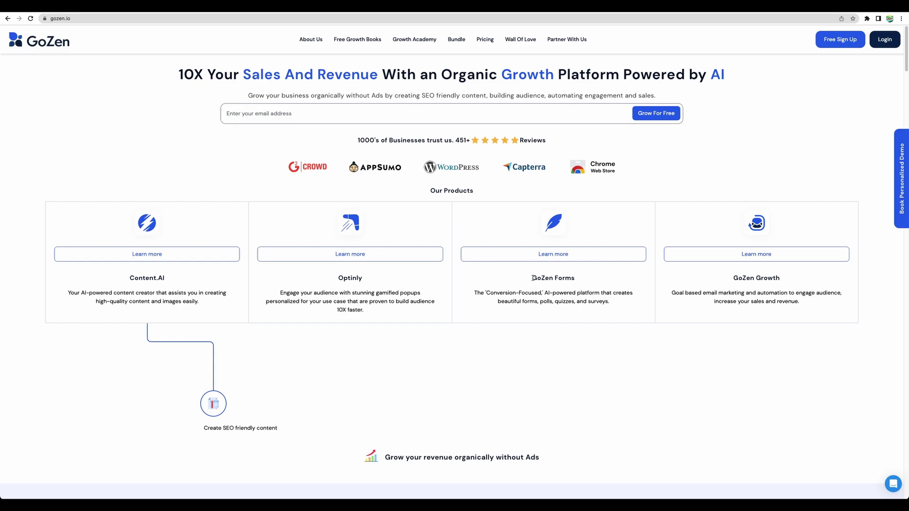
Highlight the GoZen Forms product name on the GoZen homepage, then clear the selection
drag(533, 278, 574, 279)
click(576, 279)
click(525, 280)
click(560, 279)
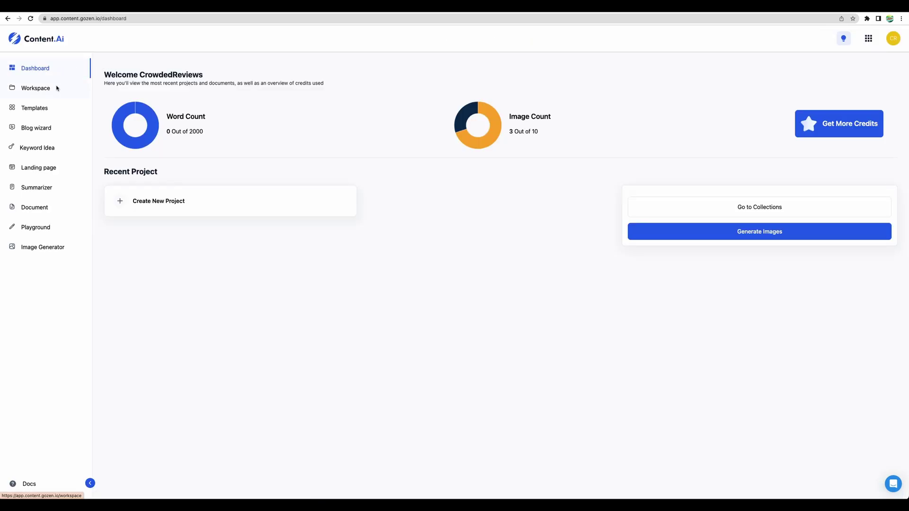
Filter the template library by Blog, Website, Ecommerce, Email, Ads, Framework, Video and Socialmedia categories
click(36, 108)
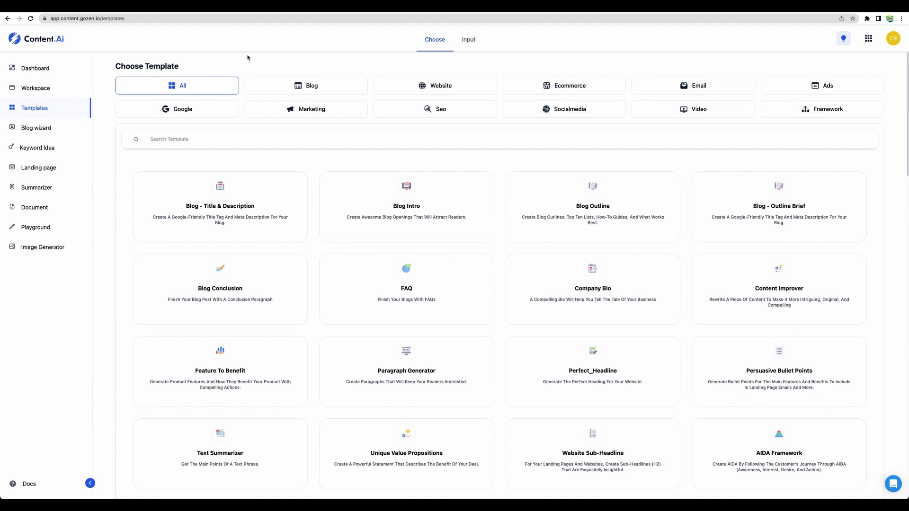
click(291, 85)
click(426, 93)
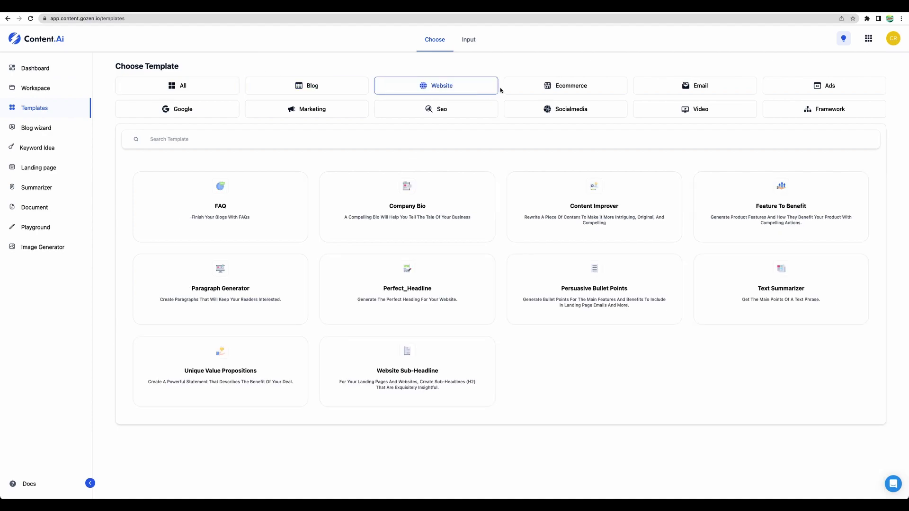
click(554, 90)
click(729, 84)
click(818, 92)
click(821, 112)
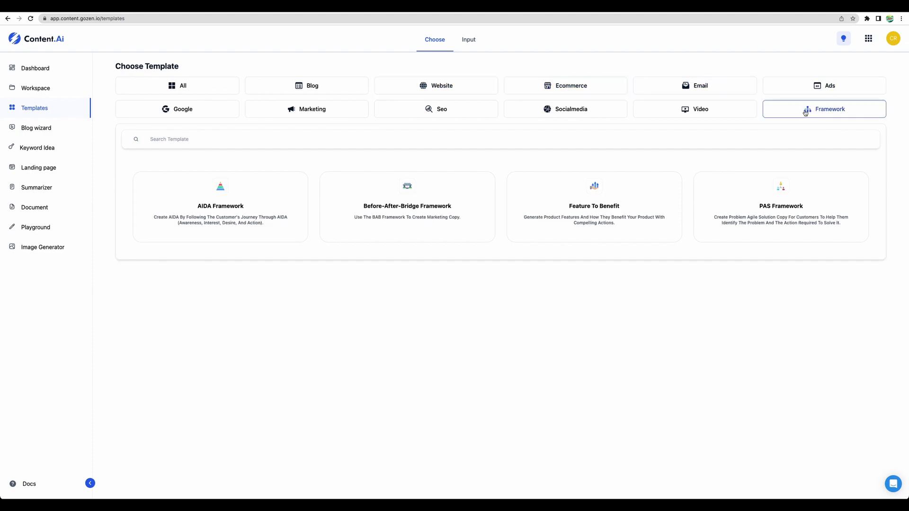
click(741, 117)
click(584, 112)
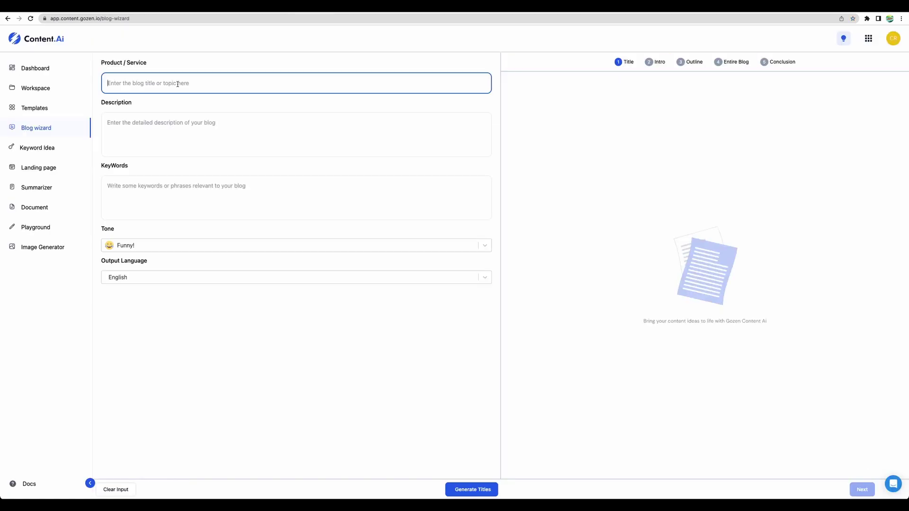
Use 'how to check domain registration details' as topic and description, Casual tone, and generate titles
key(super+v)
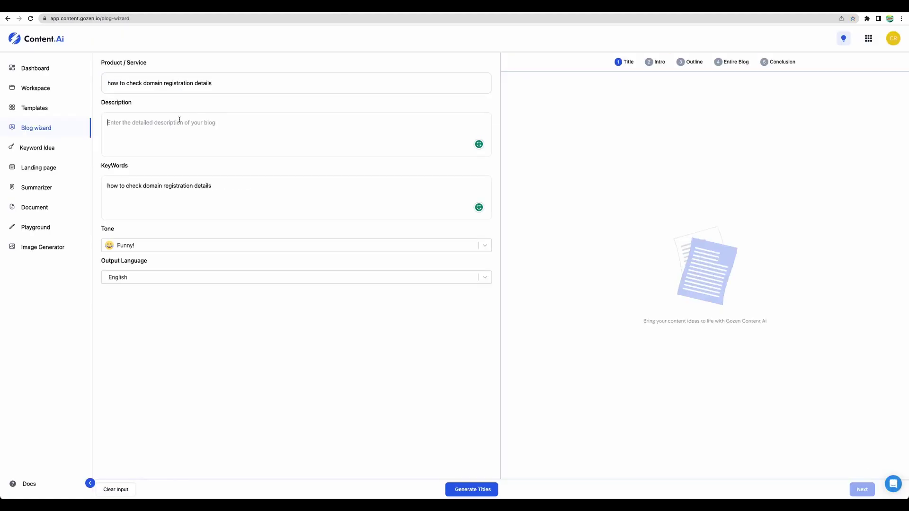
text(how to check domain registration details)
click(181, 249)
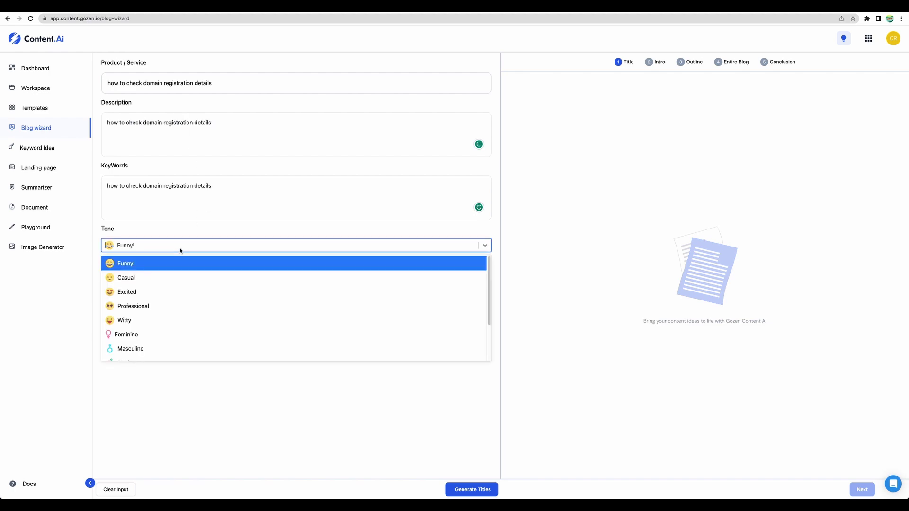
scroll(187, 305, down, 3)
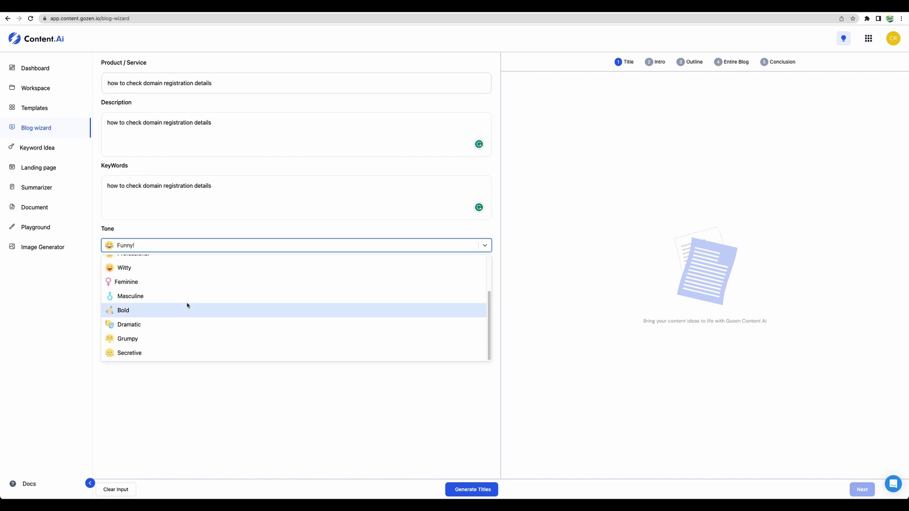
scroll(187, 305, up, 5)
click(483, 272)
scroll(491, 303, down, 5)
scroll(487, 310, up, 1)
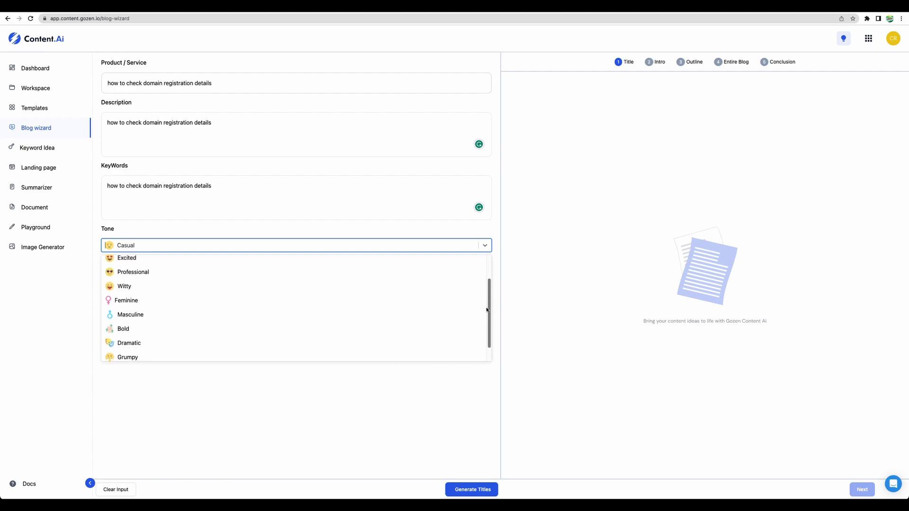
scroll(487, 303, up, 3)
click(156, 281)
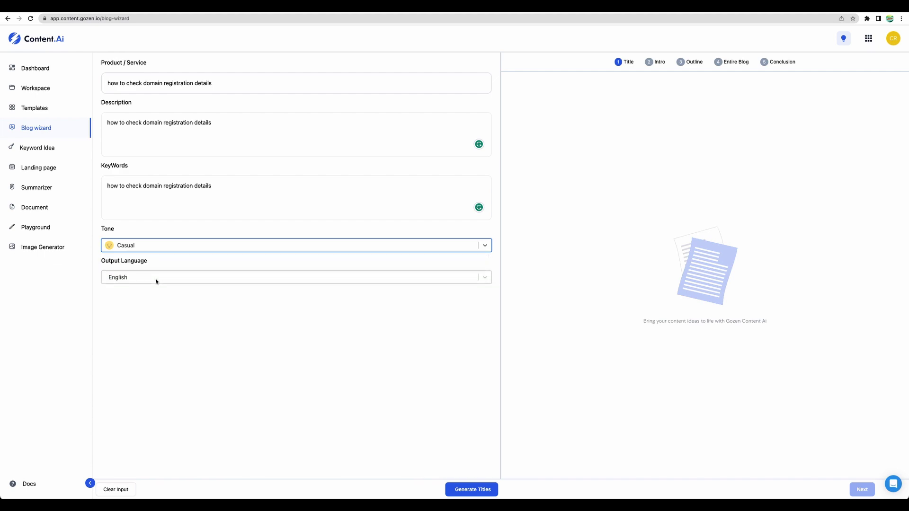
click(470, 491)
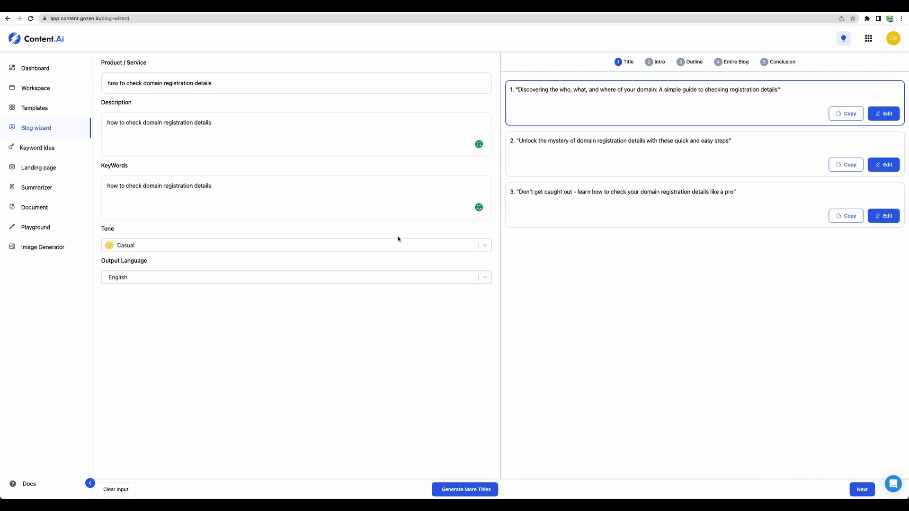
Pick the 'Unlock the mystery' title, regenerate the intro, choose the 'Hey guys!' version, and generate the outline
click(581, 160)
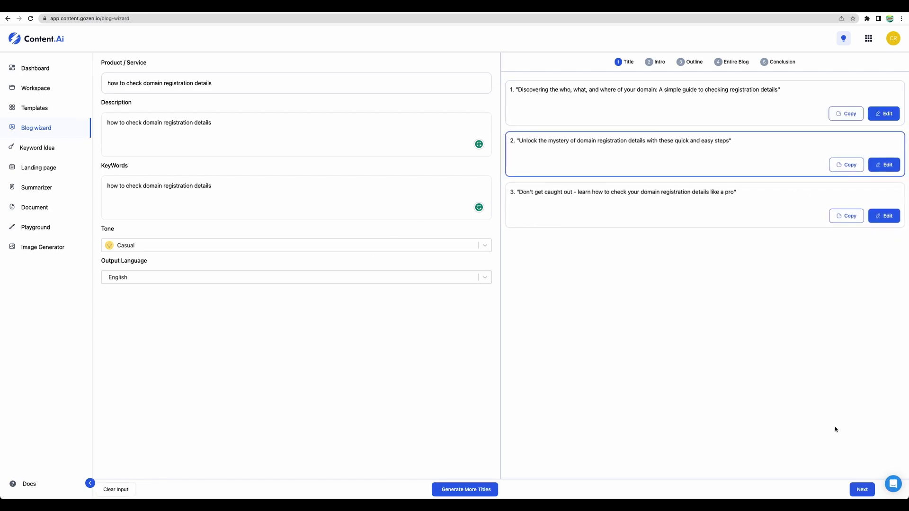
click(861, 490)
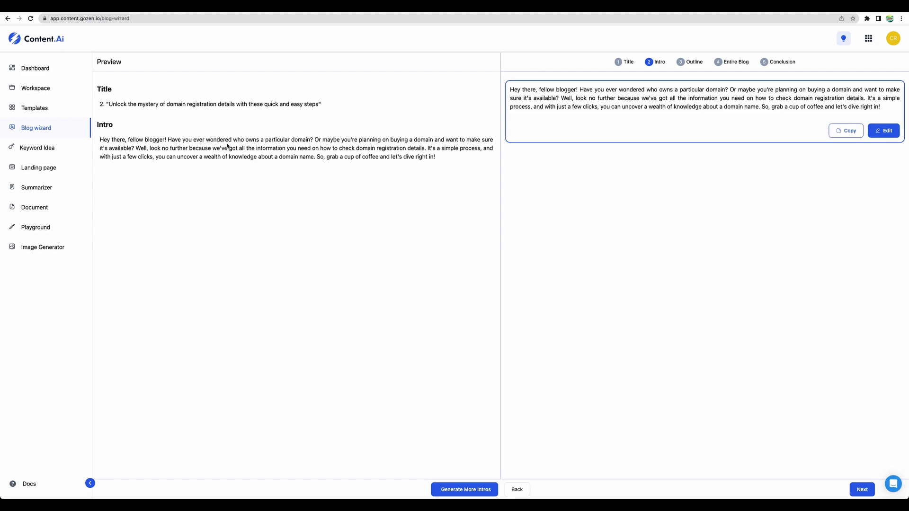
click(884, 131)
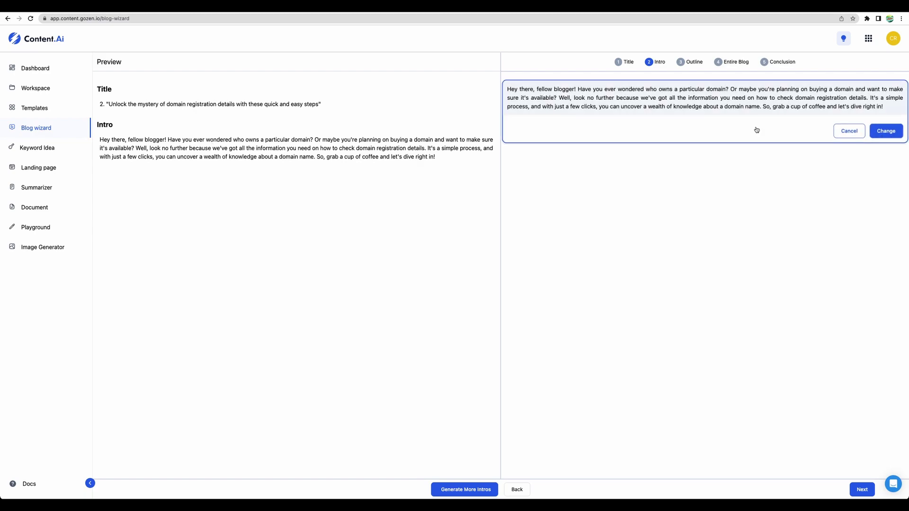
click(887, 131)
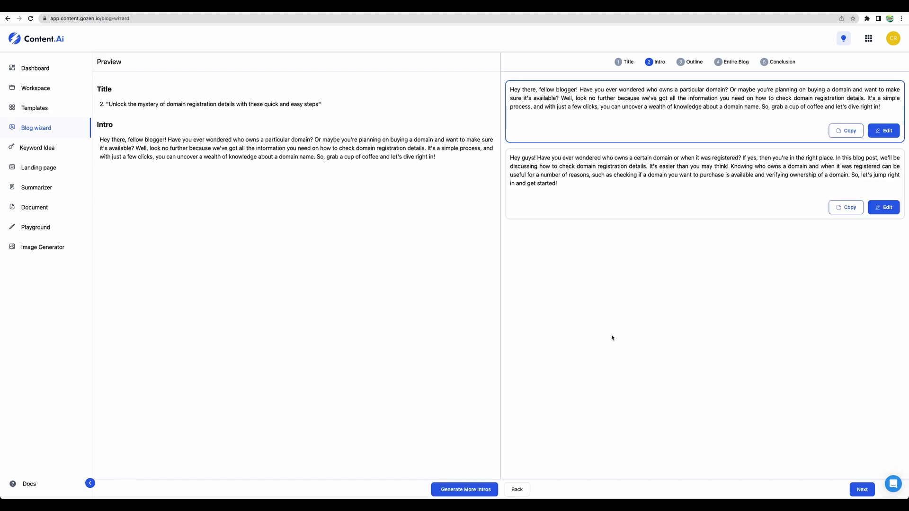
click(620, 187)
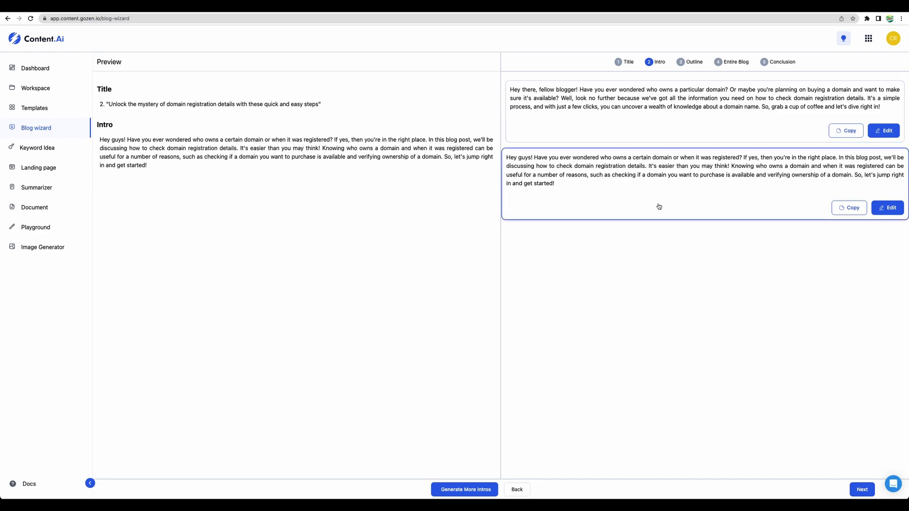
click(861, 489)
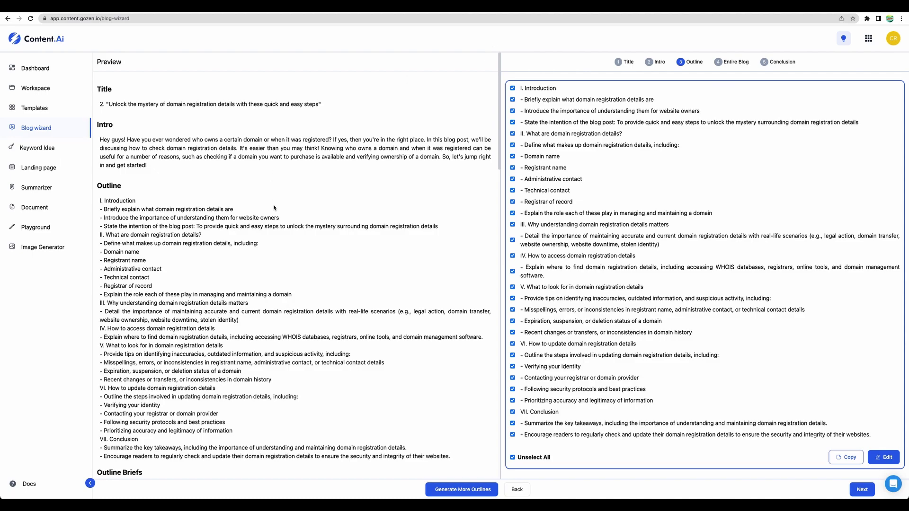
Review the seven-section outline in the Preview and advance to the Entire Blog step
scroll(273, 208, down, 7)
scroll(253, 264, down, 15)
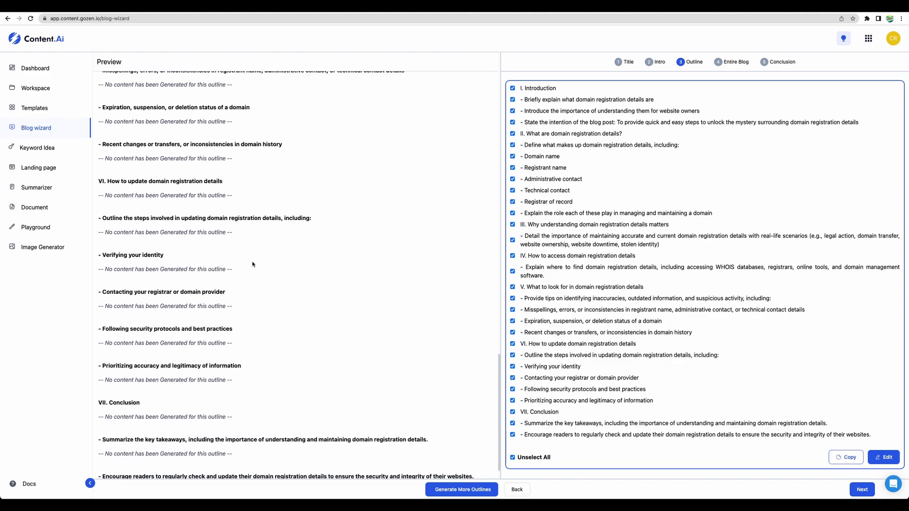
scroll(252, 263, up, 20)
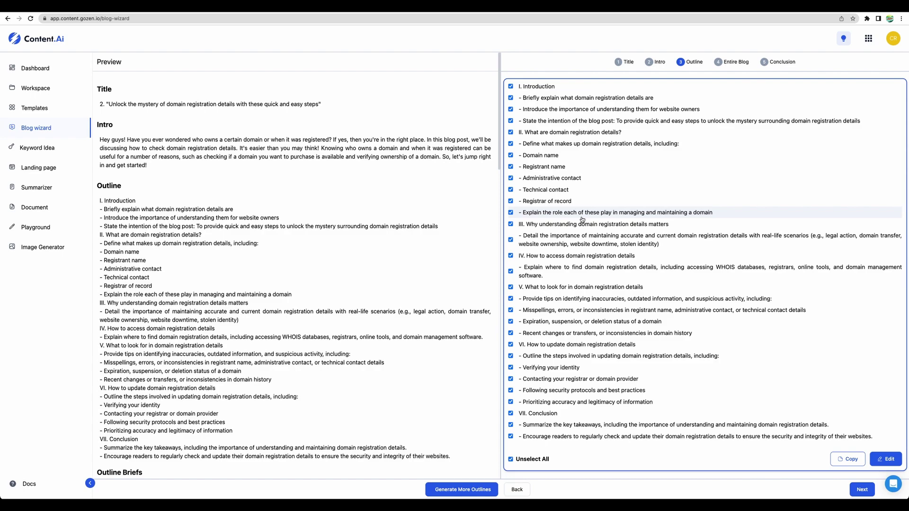
click(861, 489)
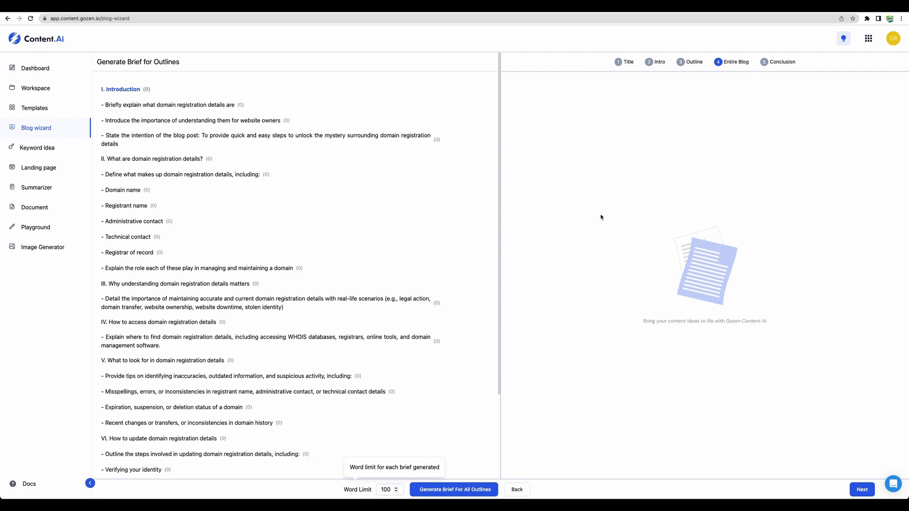
Check the 100-word brief limit, generate briefs for all outline points, then return with the trimmed outline
click(380, 487)
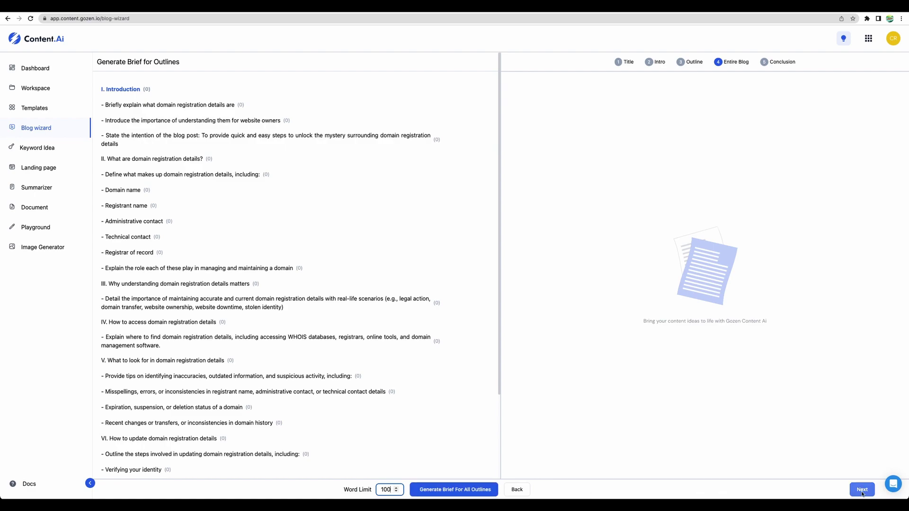
scroll(344, 299, down, 2)
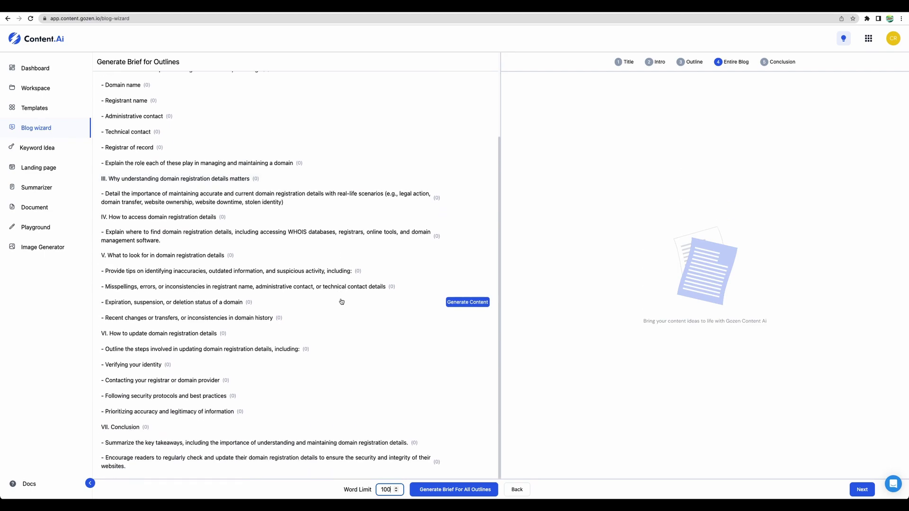
scroll(341, 303, up, 2)
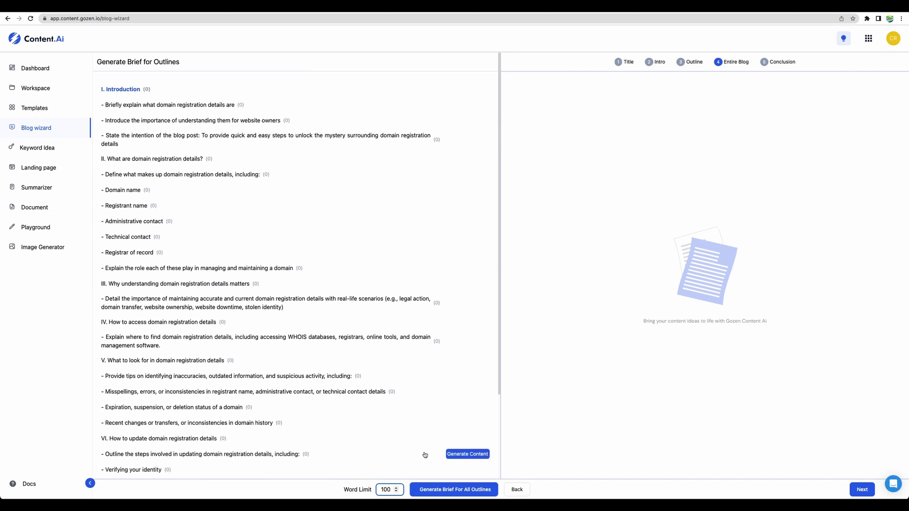
click(449, 490)
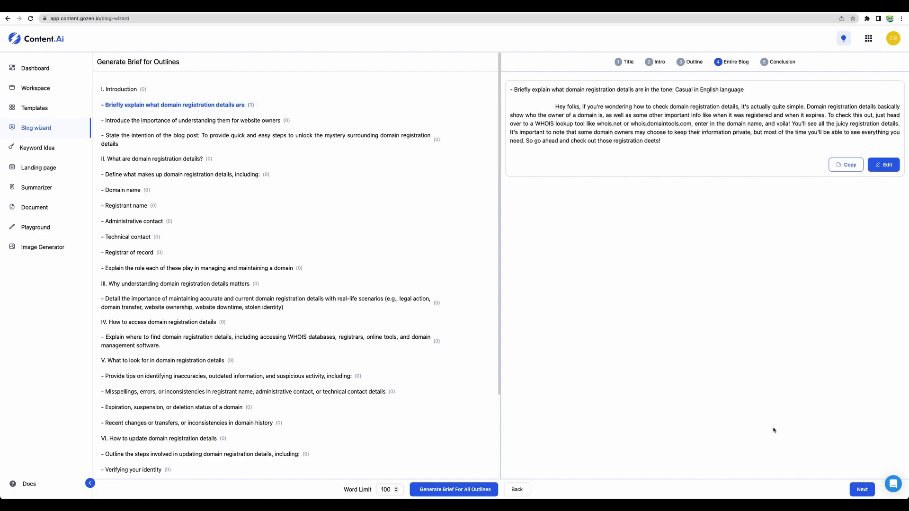
click(866, 492)
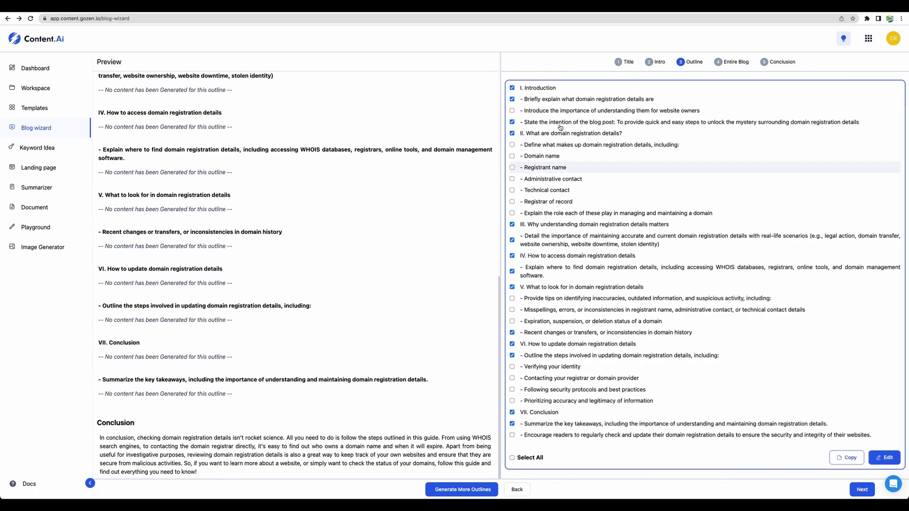
click(866, 493)
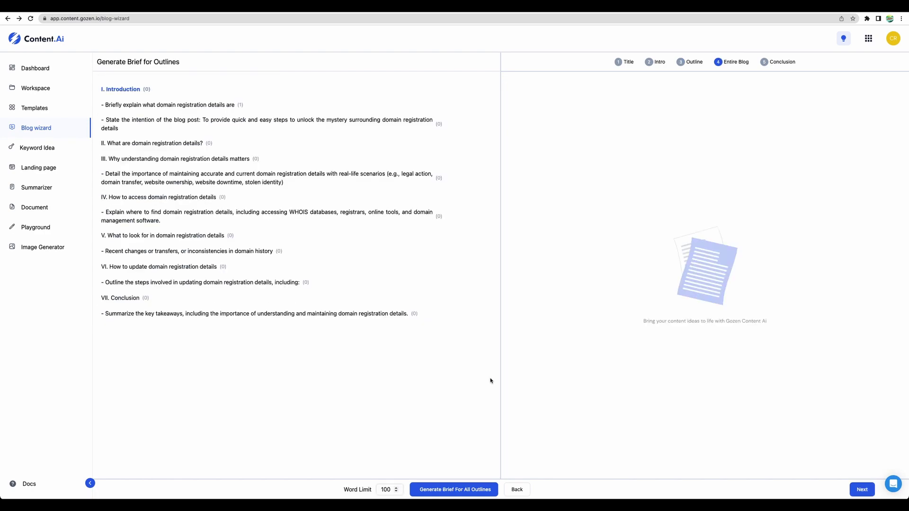
Generate briefs for every trimmed outline point and check those for sections II, III and IV
click(469, 489)
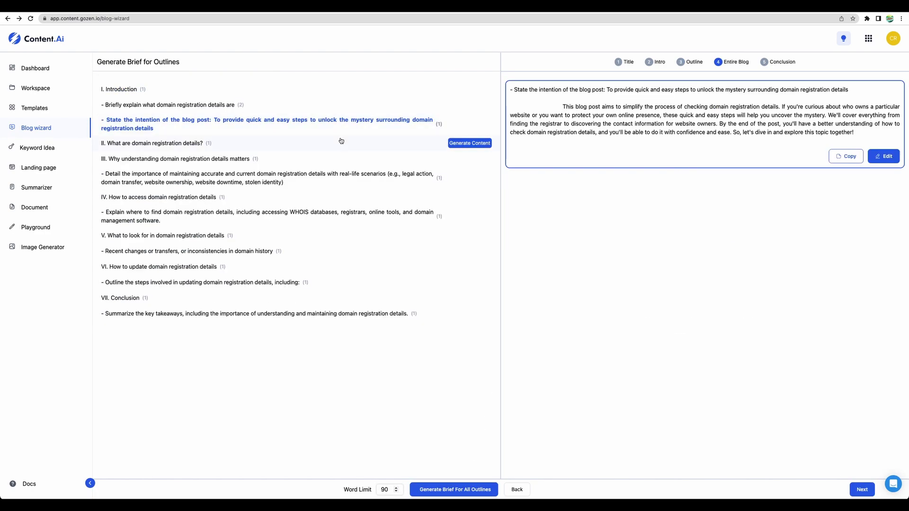
click(341, 141)
click(338, 159)
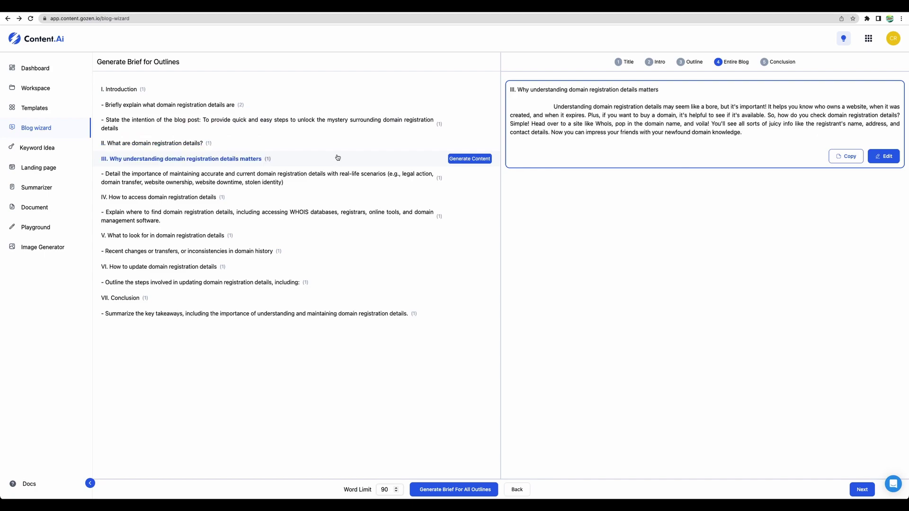
click(335, 177)
click(332, 193)
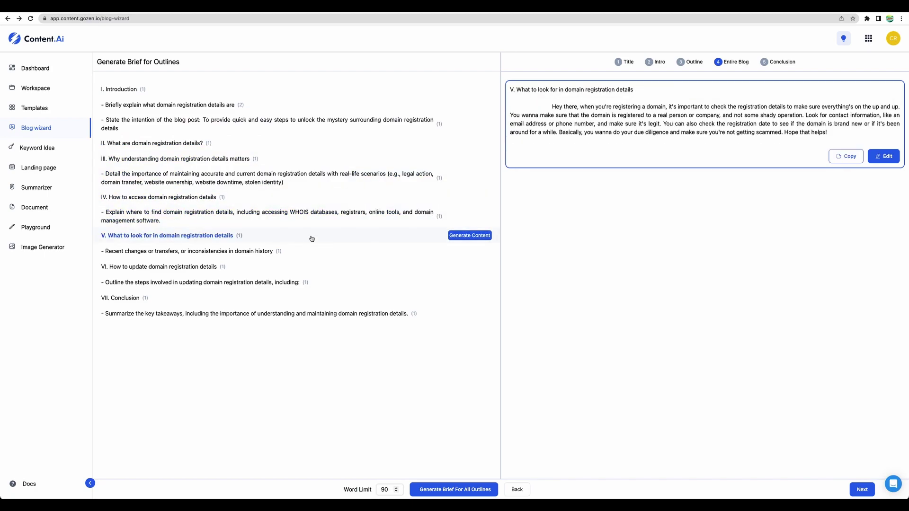
Advance through the conclusion and blog preview to open the finished post in the editor
click(862, 490)
scroll(332, 261, down, 15)
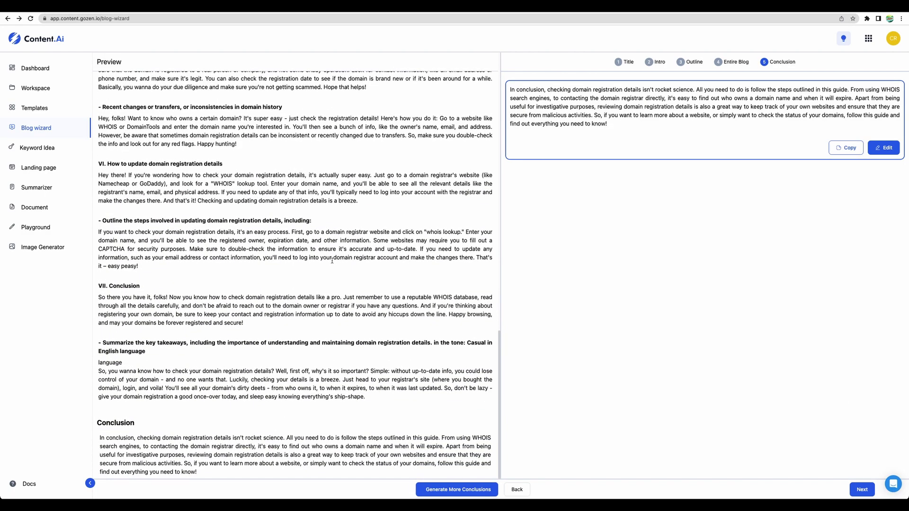
click(862, 490)
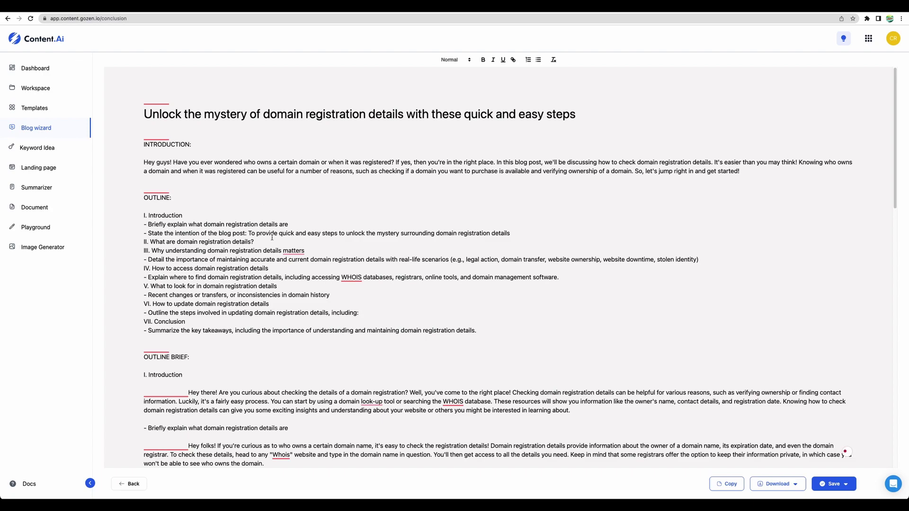
Scroll through the compiled domain registration blog post from its title down to the conclusion
scroll(272, 238, down, 4)
scroll(273, 239, down, 2)
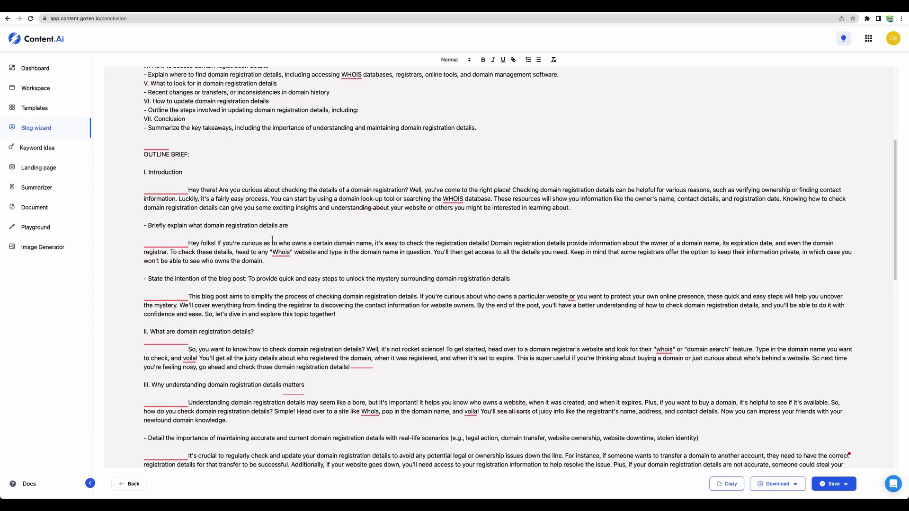
scroll(272, 240, down, 6)
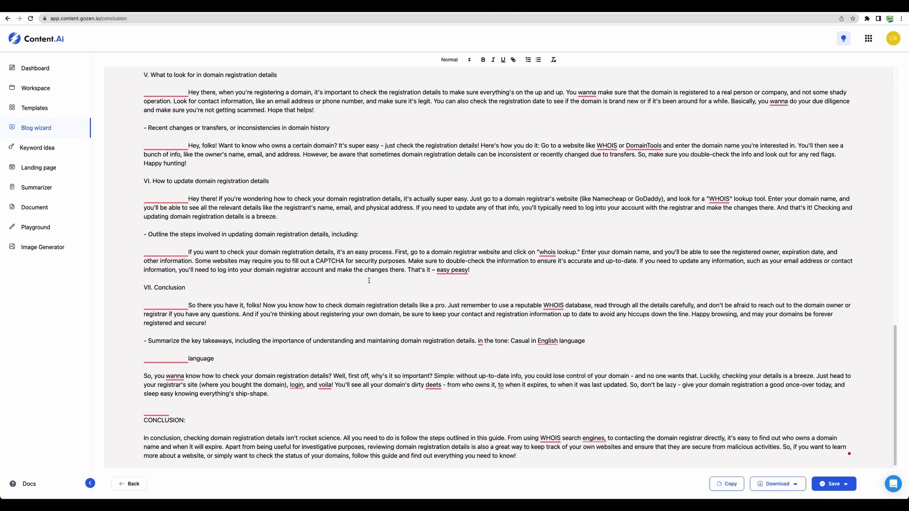
scroll(368, 281, up, 11)
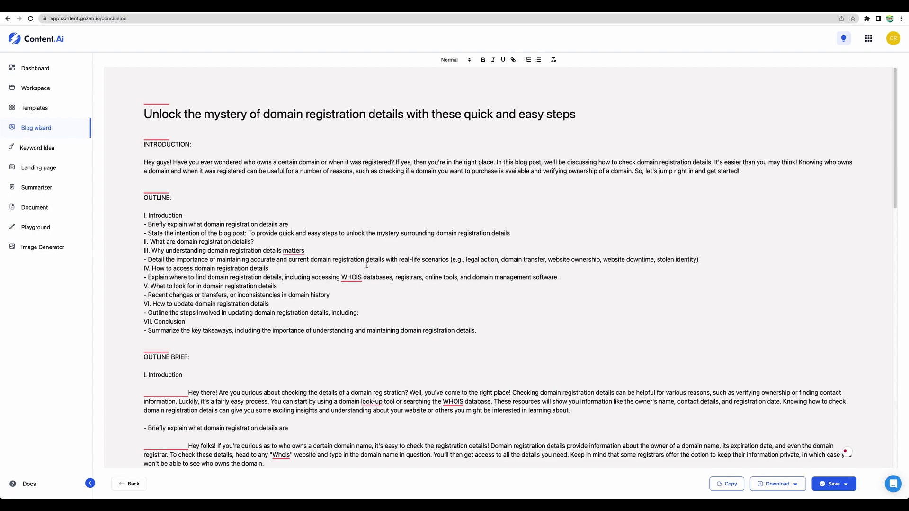
scroll(366, 266, down, 1)
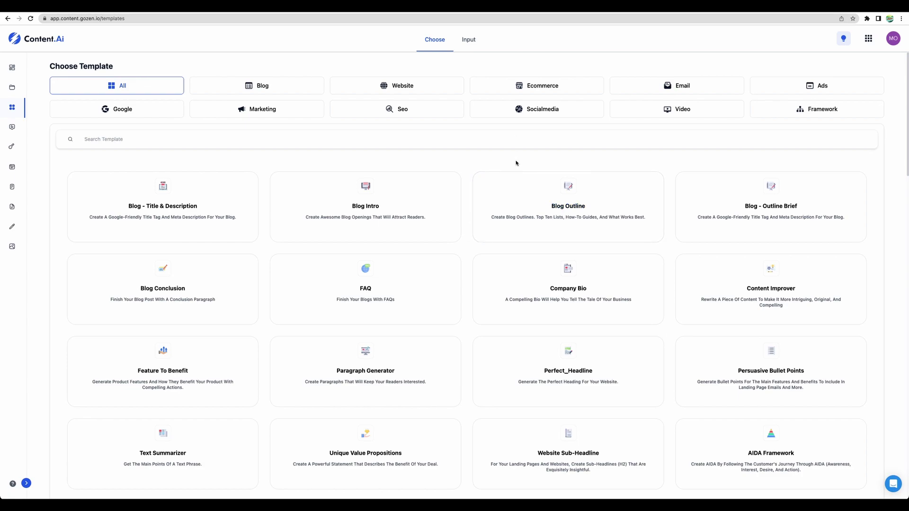
Create the 'Blog Outline - ( New )' project for entrepreneurs on how to use whois service, Professional tone
click(559, 206)
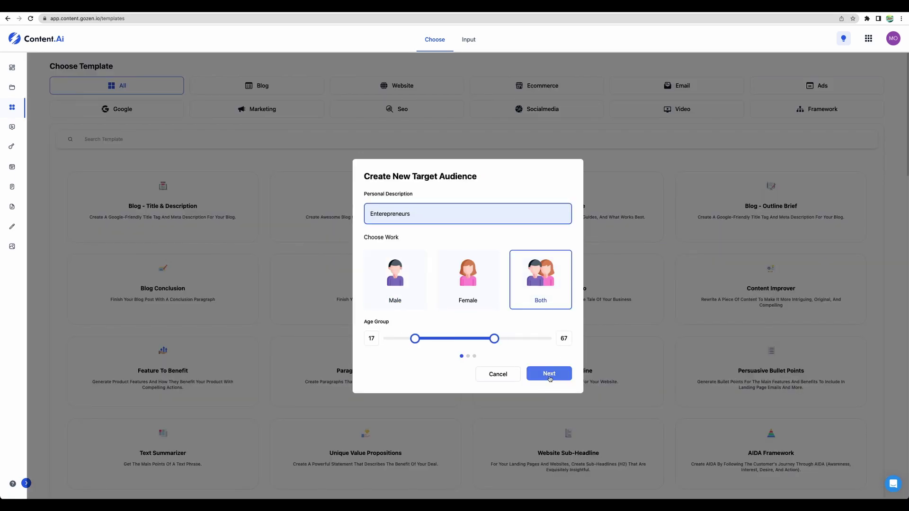
click(549, 374)
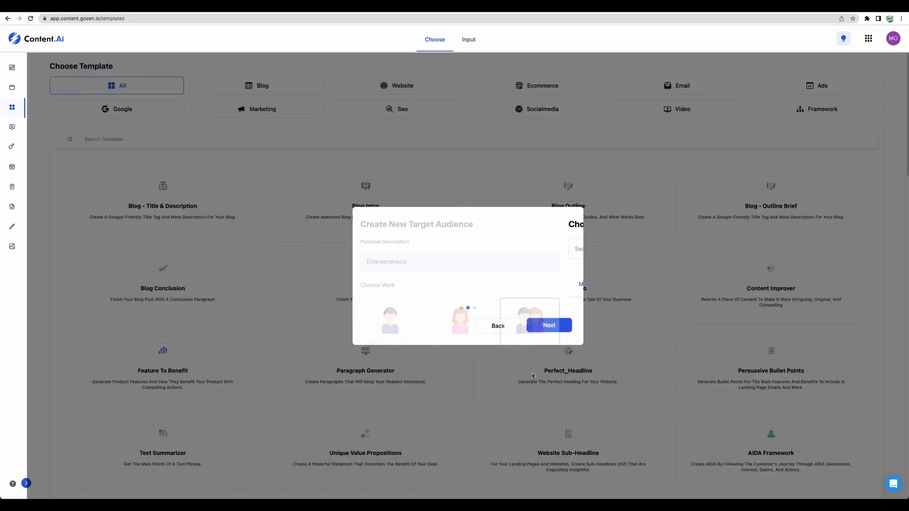
click(545, 326)
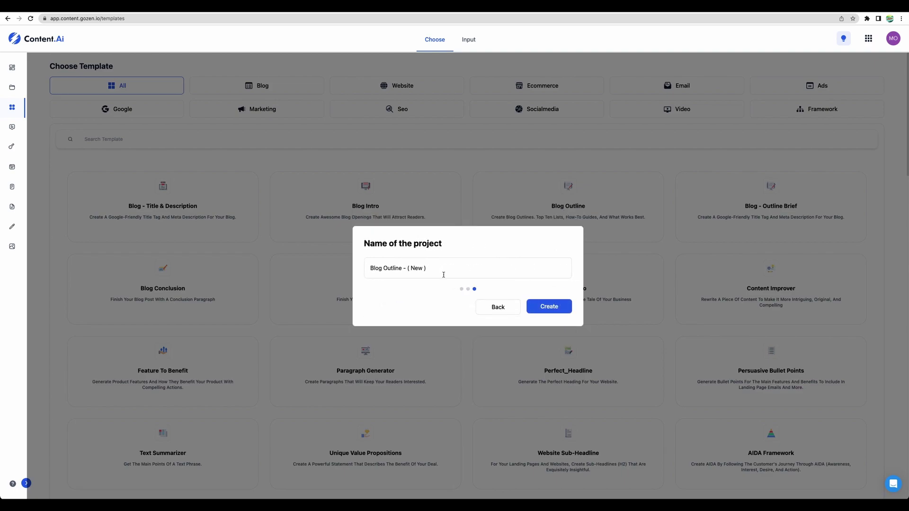
click(446, 268)
click(548, 306)
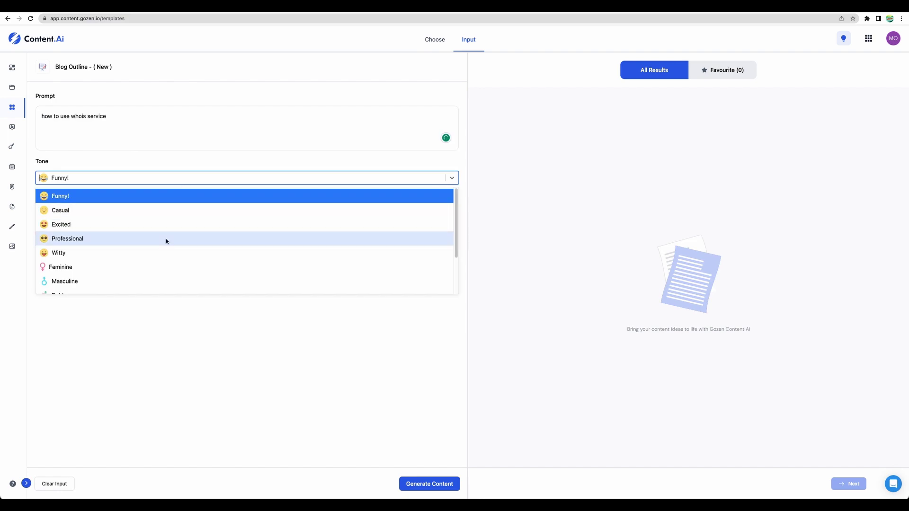
click(167, 238)
Generate the six-section Whois outline and save it as a new document named 'Doc2'
click(440, 483)
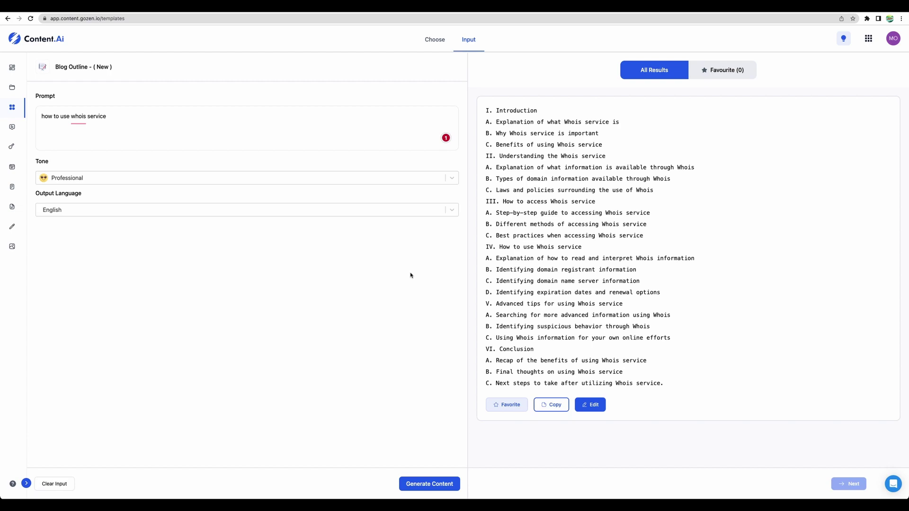
click(590, 404)
click(850, 483)
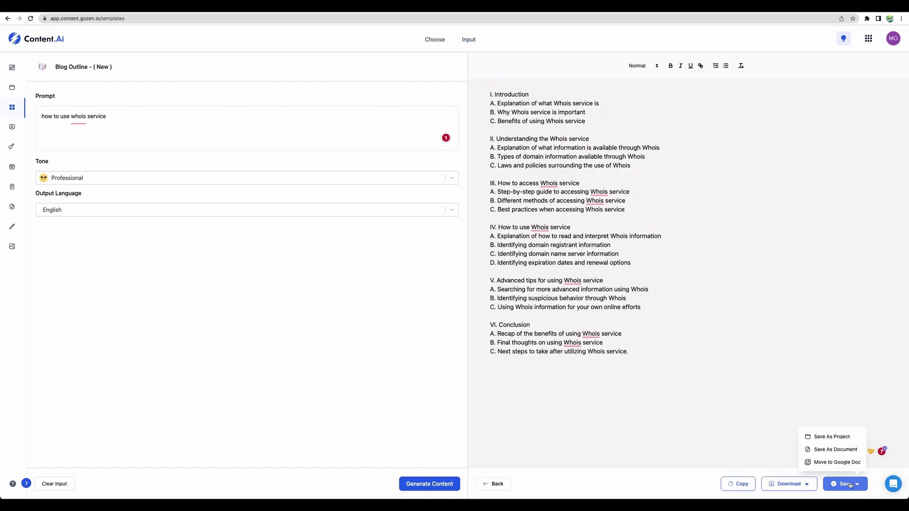
click(835, 449)
click(461, 294)
text(Doc2)
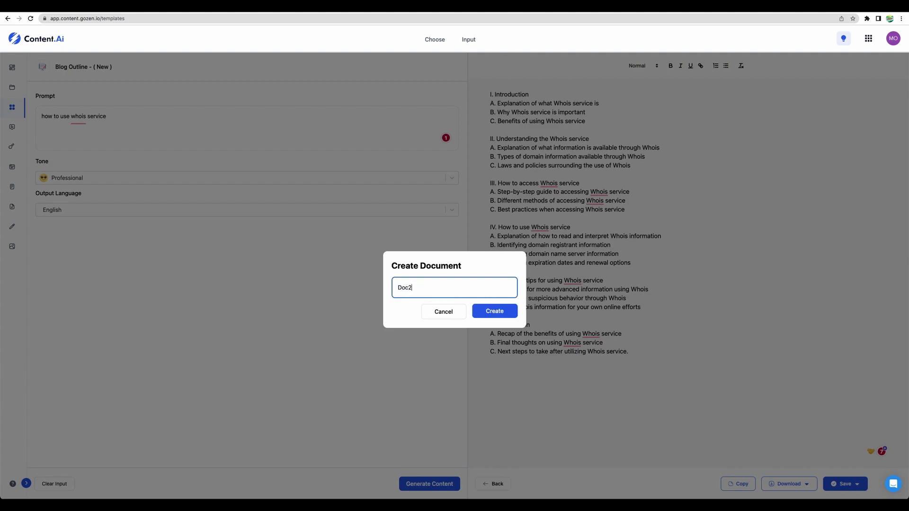
click(495, 311)
mouse_move(57, 357)
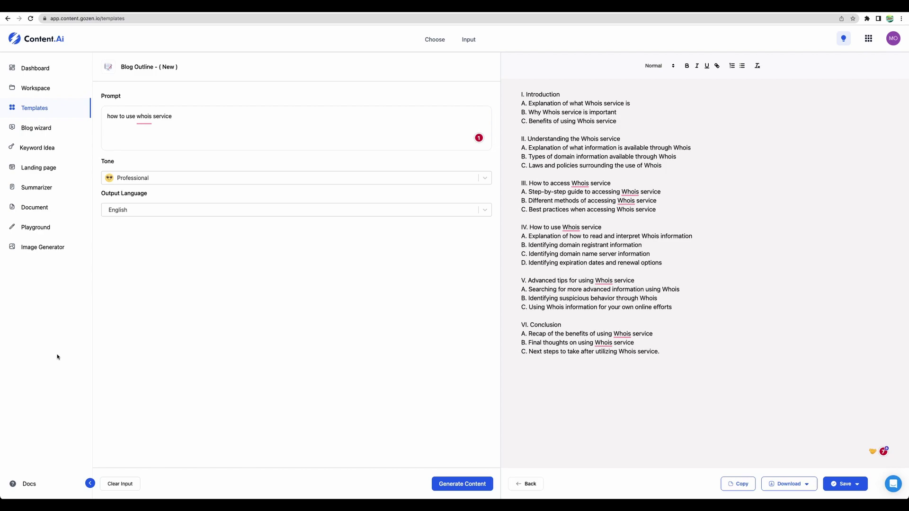
Switch from the Blog Outline template to the Keyword Idea tool
click(46, 149)
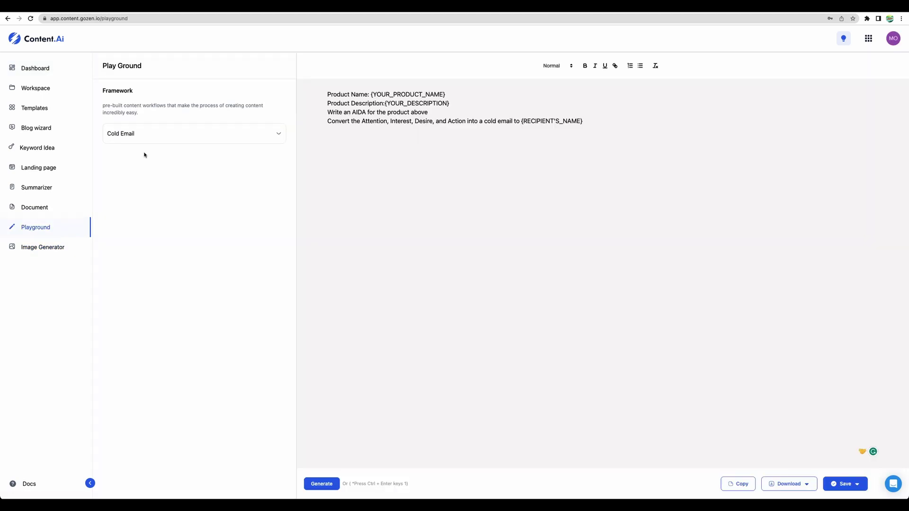
Generate a SuperShake cold email from the Playground's Cold Email framework prompt
click(153, 136)
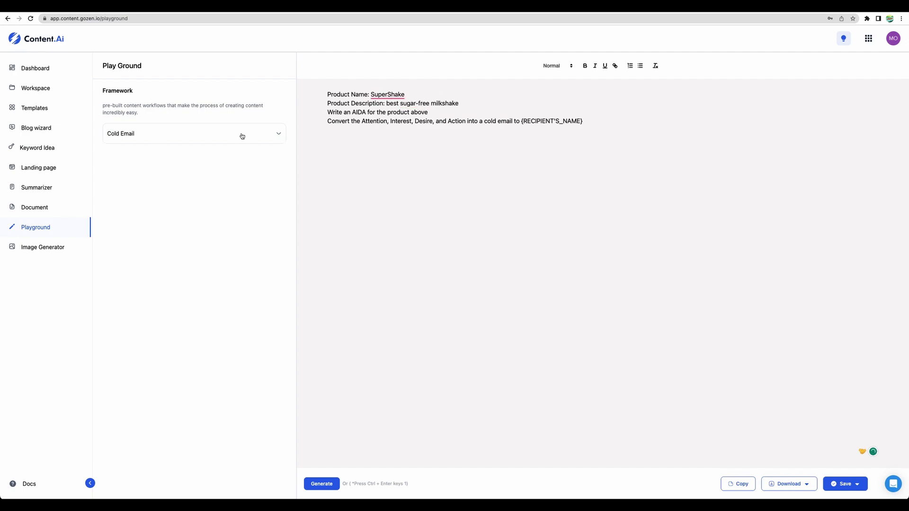
click(325, 482)
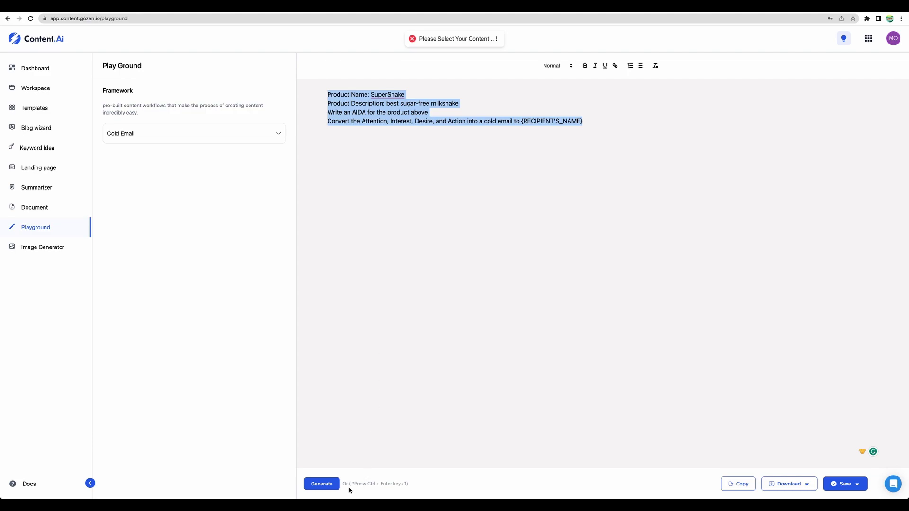
click(321, 486)
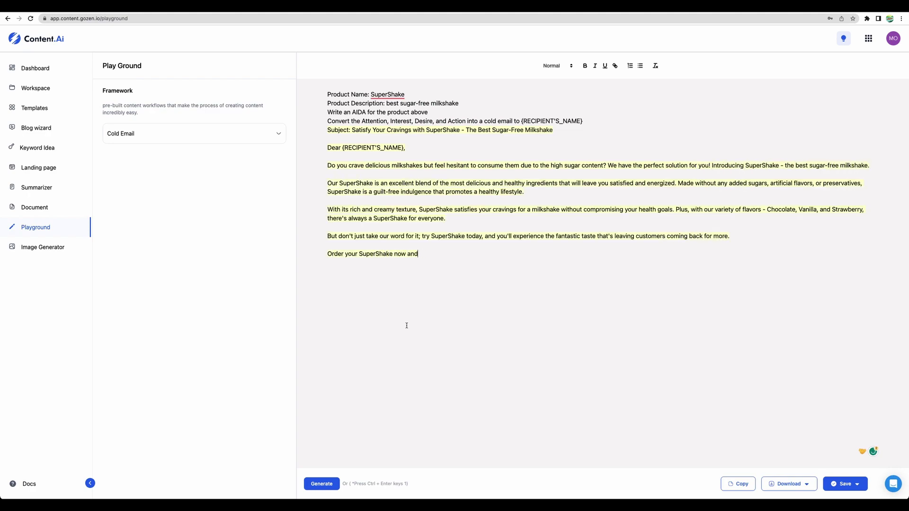
Save the generated cold email as a document named 'coldemail'
click(857, 483)
click(834, 449)
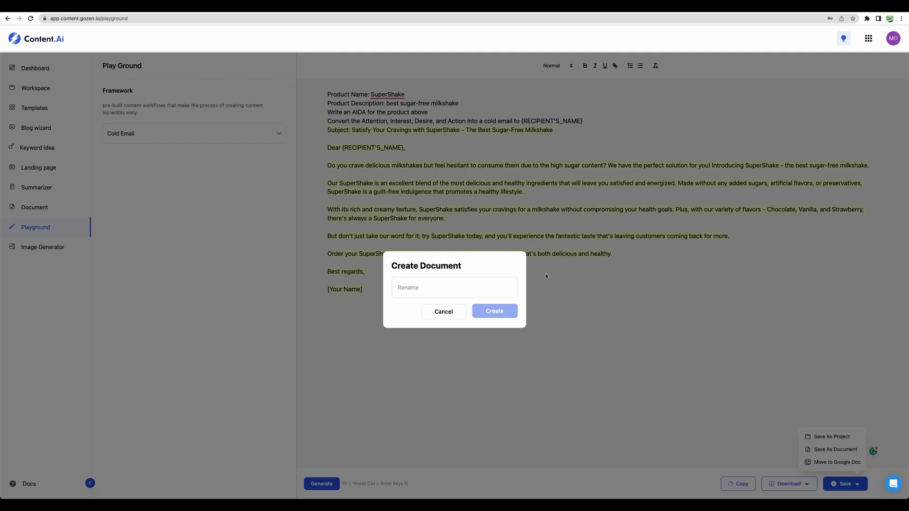
click(479, 286)
text(c)
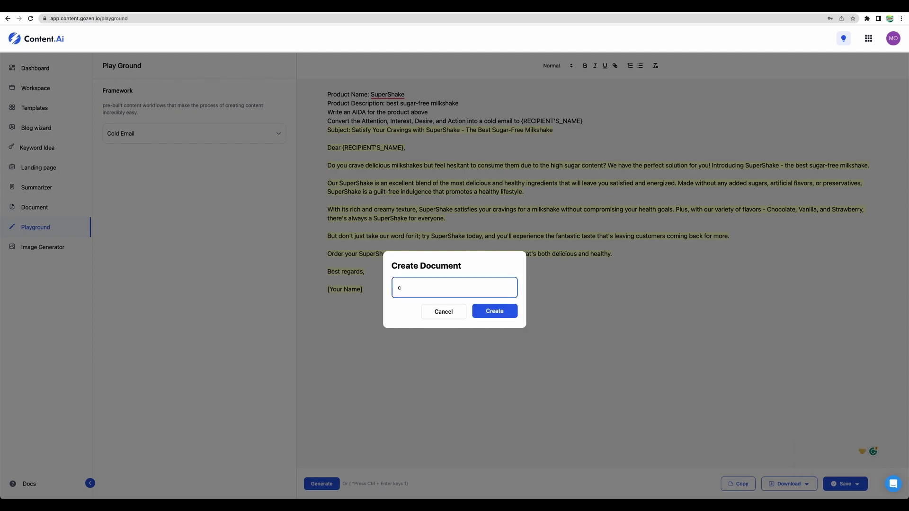
text(old)
text(email)
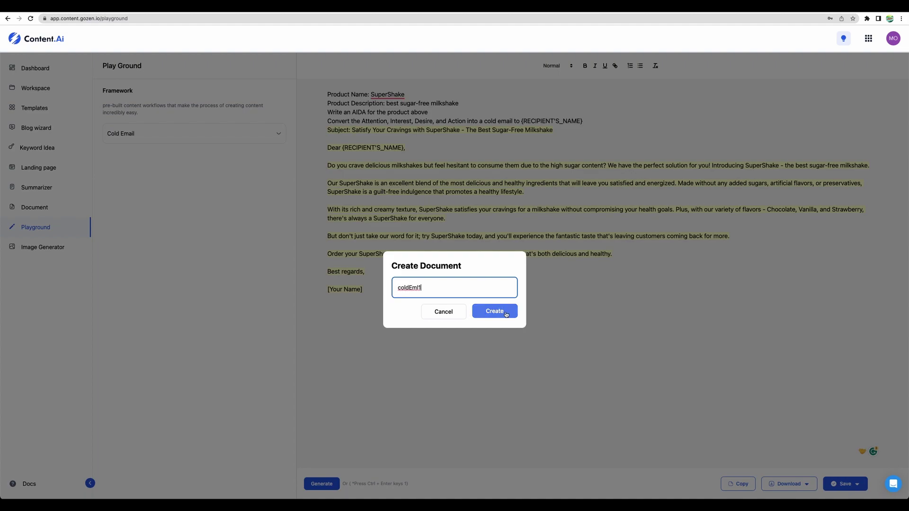
click(500, 312)
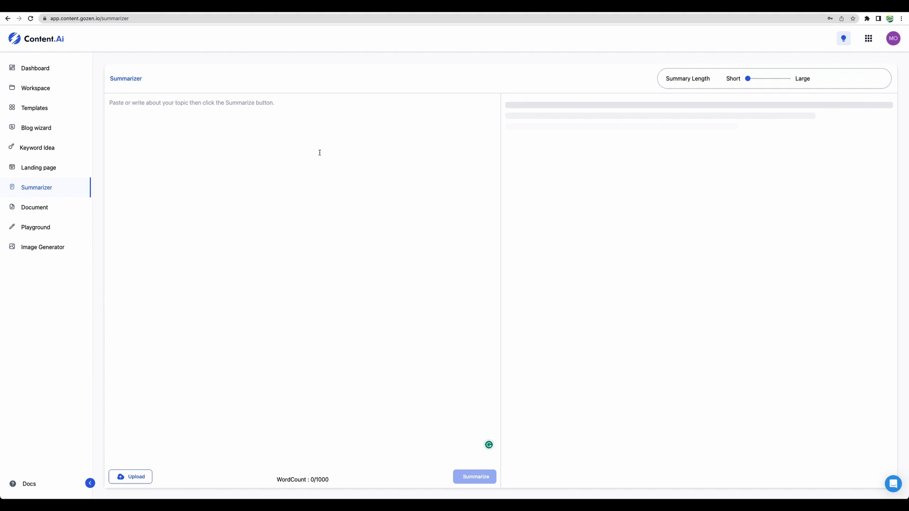
Place the cursor in the Summarizer's input text area
click(289, 152)
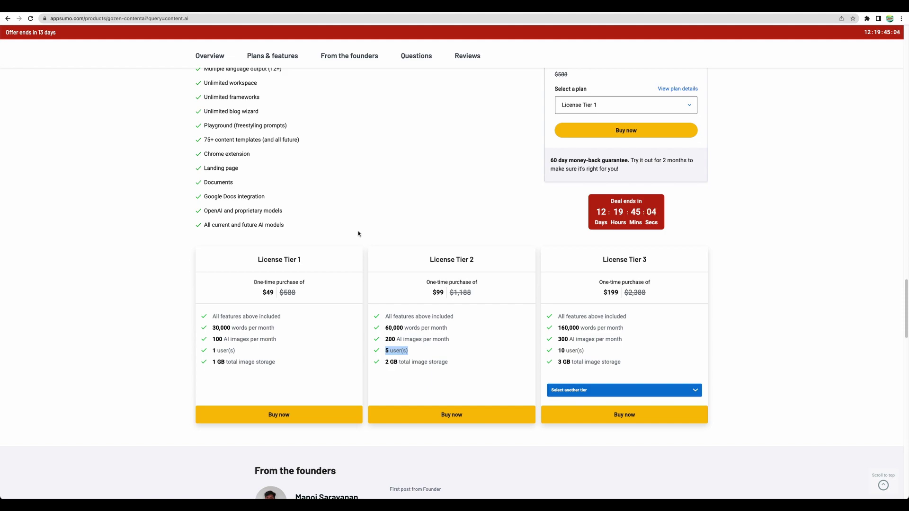
click(379, 219)
scroll(388, 232, down, 1)
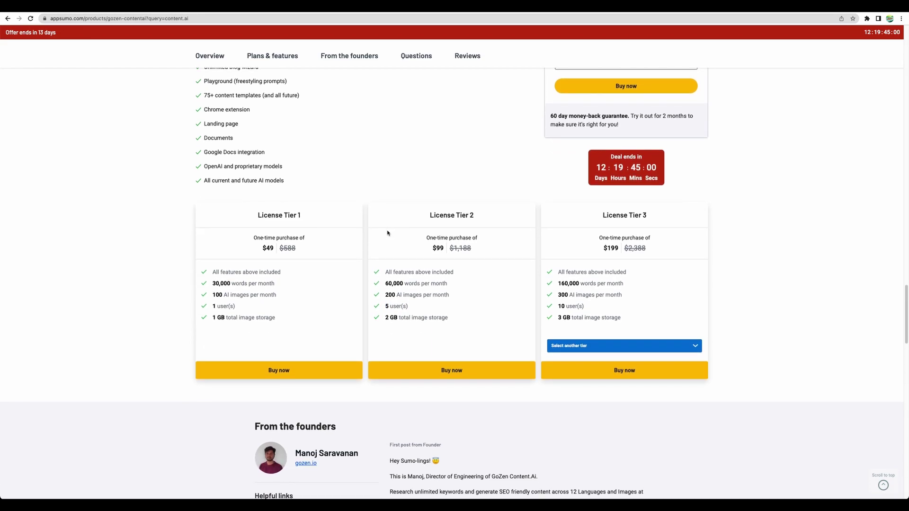